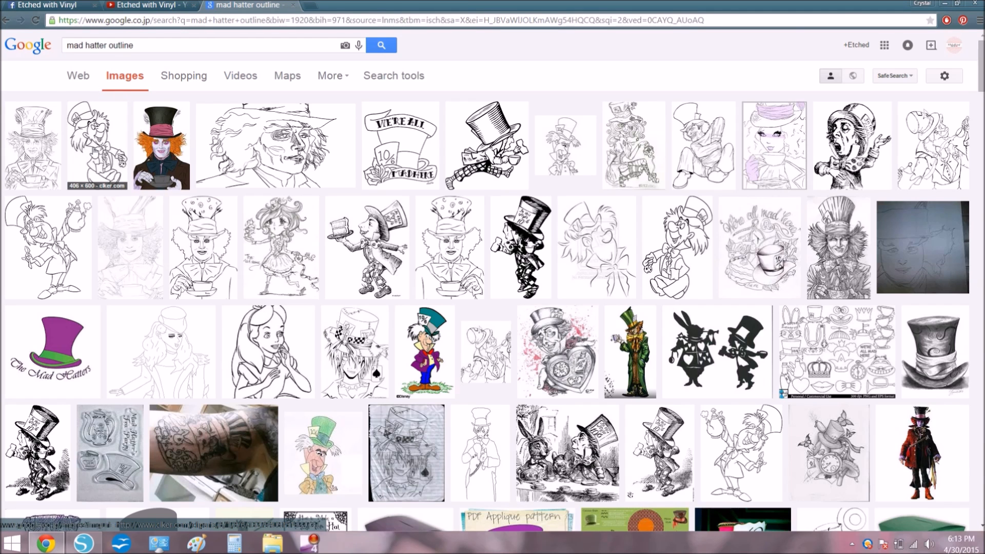
pyautogui.click(93, 146)
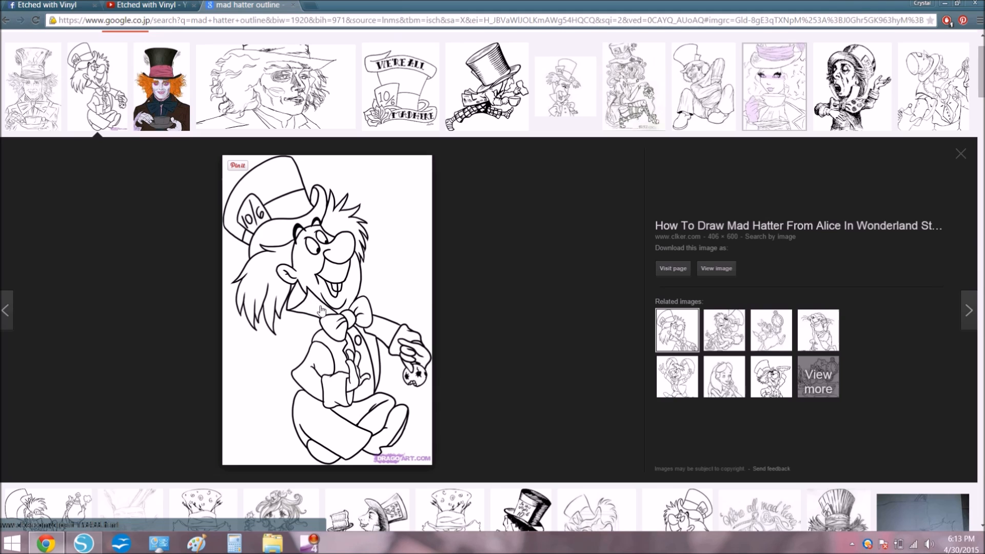
pyautogui.rightClick(315, 269)
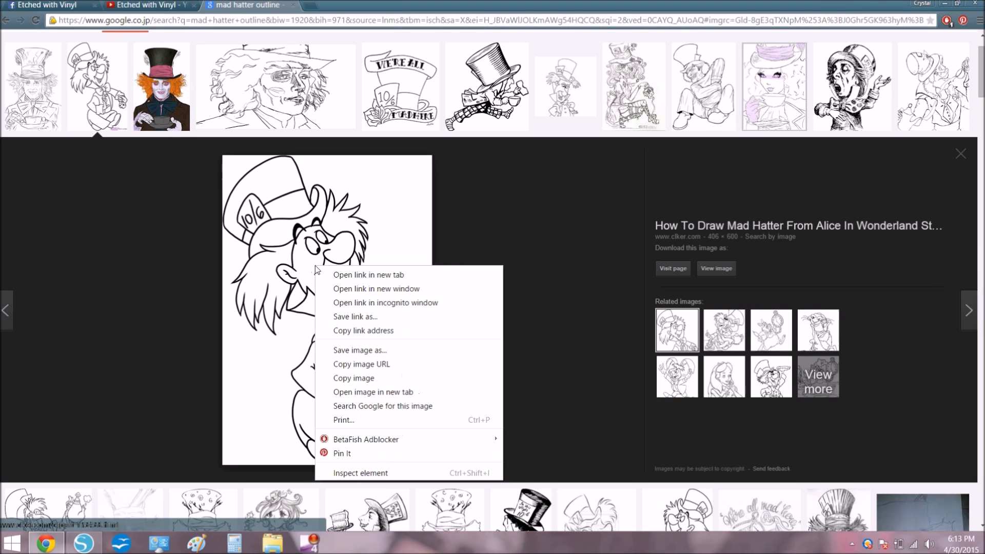
pyautogui.click(372, 350)
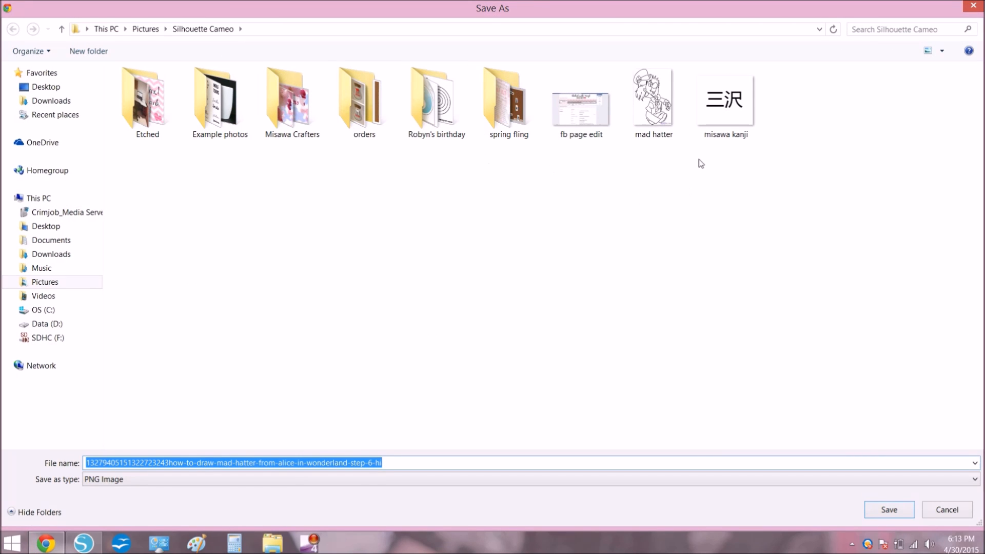
pyautogui.click(968, 7)
# Switch to Silhouette Studio and open the mad hatter picture from the Silhouette Cameo folder.
pyautogui.click(82, 544)
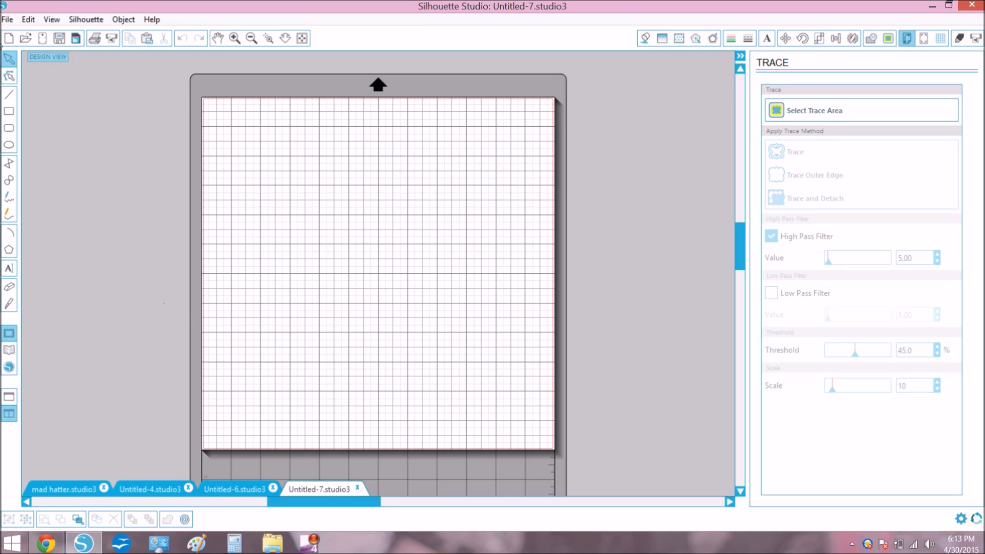
pyautogui.click(7, 20)
pyautogui.click(31, 51)
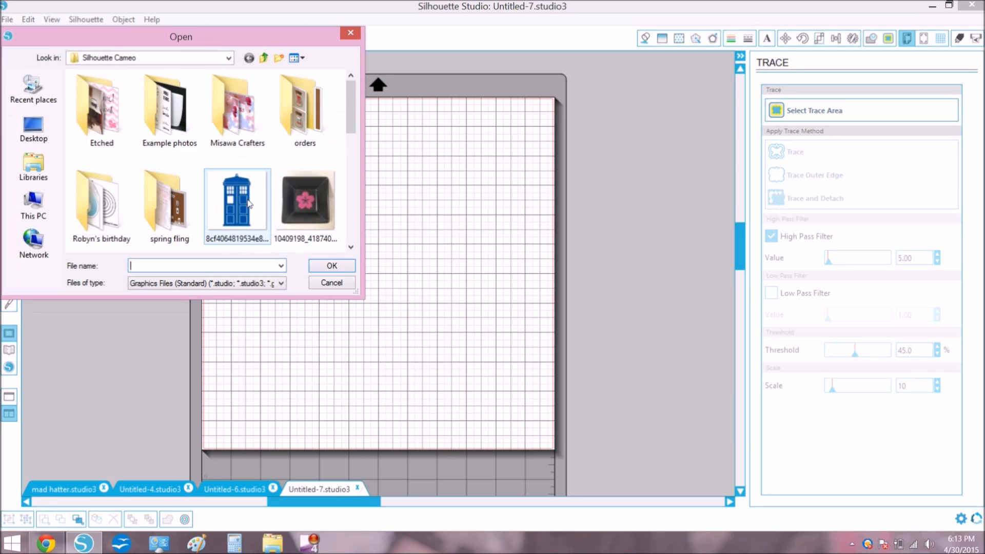
pyautogui.scroll(-5, 274, 186)
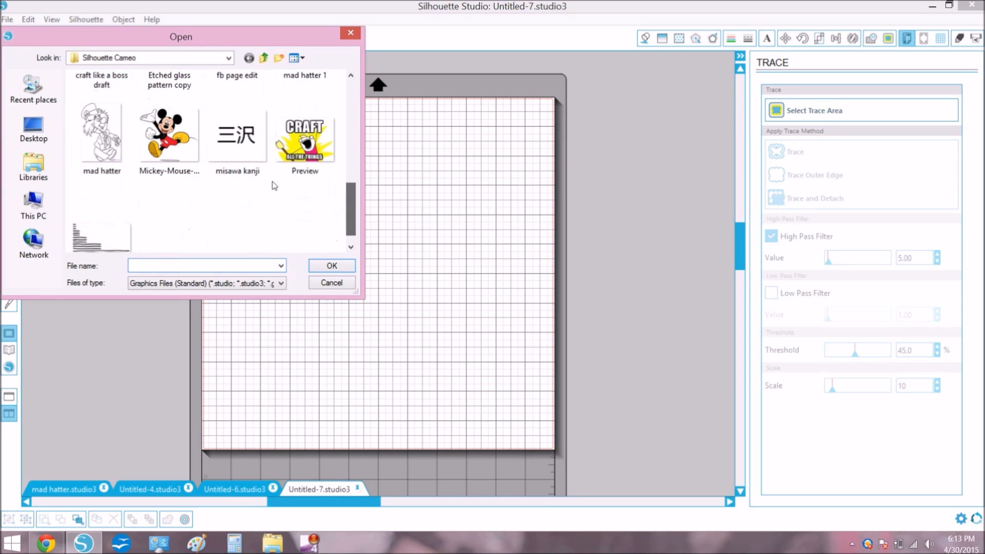
pyautogui.doubleClick(101, 133)
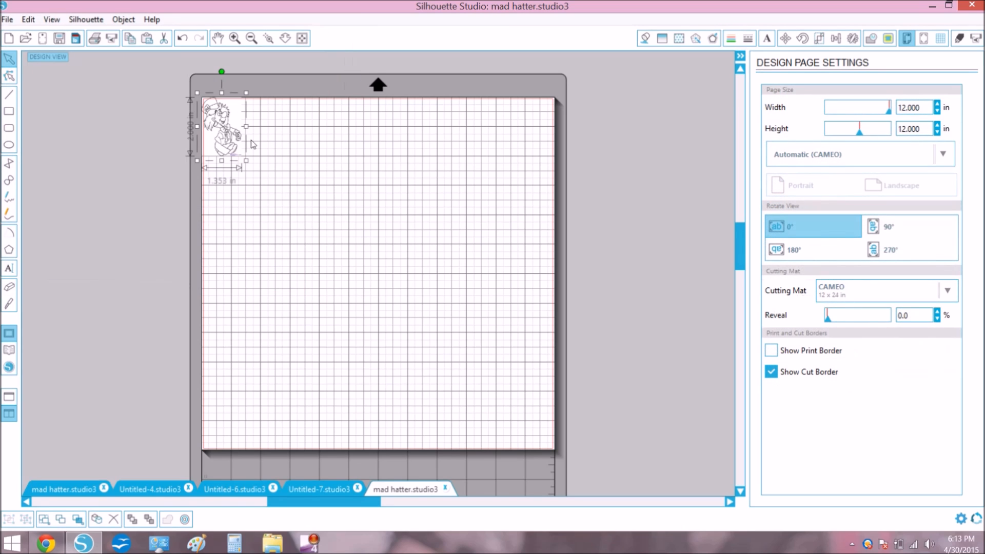
# Enlarge the mad hatter picture to about 7.6 in wide and centre it on the page.
pyautogui.moveTo(253, 170); pyautogui.dragTo(502, 392)
pyautogui.moveTo(314, 242); pyautogui.dragTo(380, 252)
pyautogui.click(718, 125)
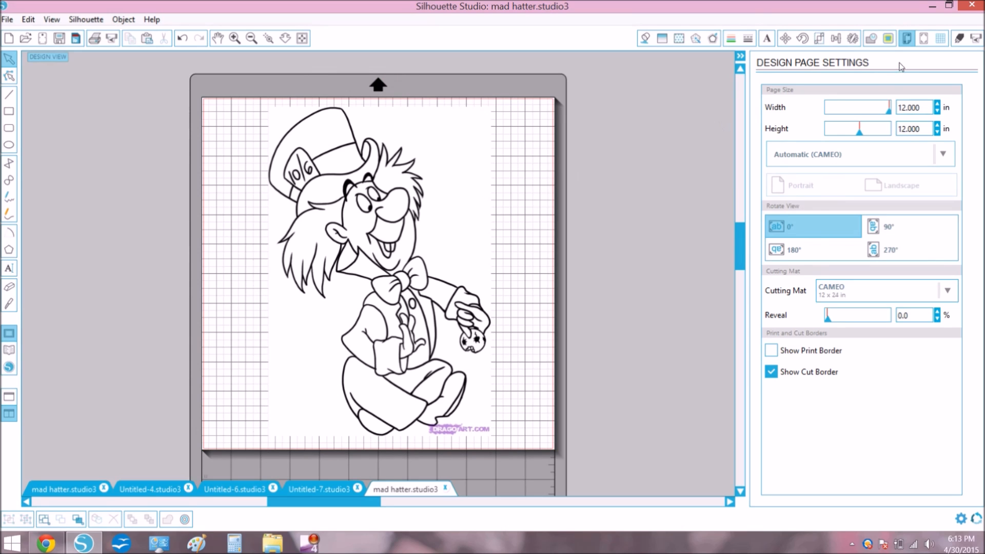
# Trace the whole mad hatter picture using a trace area of about 9.2 by 12.5 in around it.
pyautogui.click(889, 38)
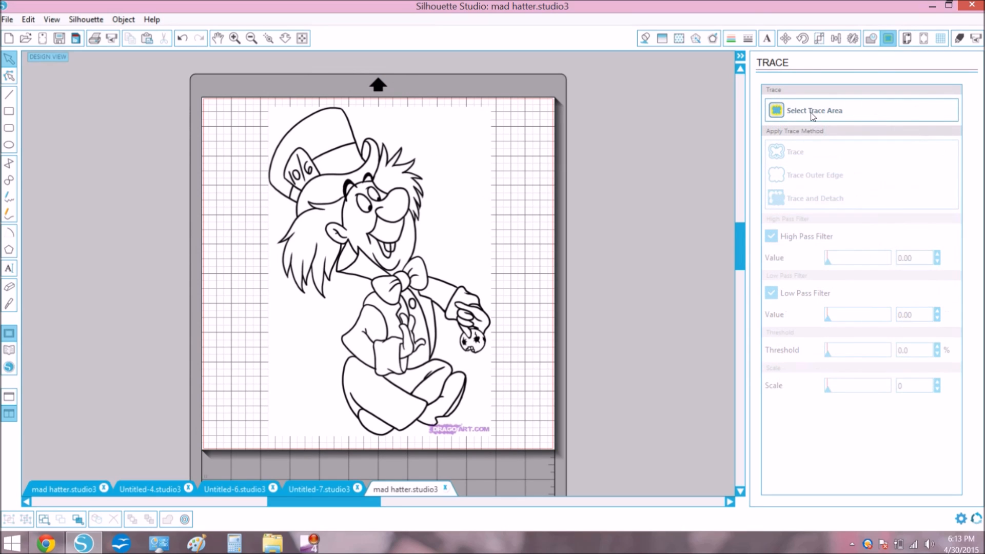
pyautogui.click(813, 115)
pyautogui.moveTo(243, 93)
pyautogui.mouseDown()
pyautogui.moveTo(520, 417)
pyautogui.moveTo(513, 458)
pyautogui.mouseUp()
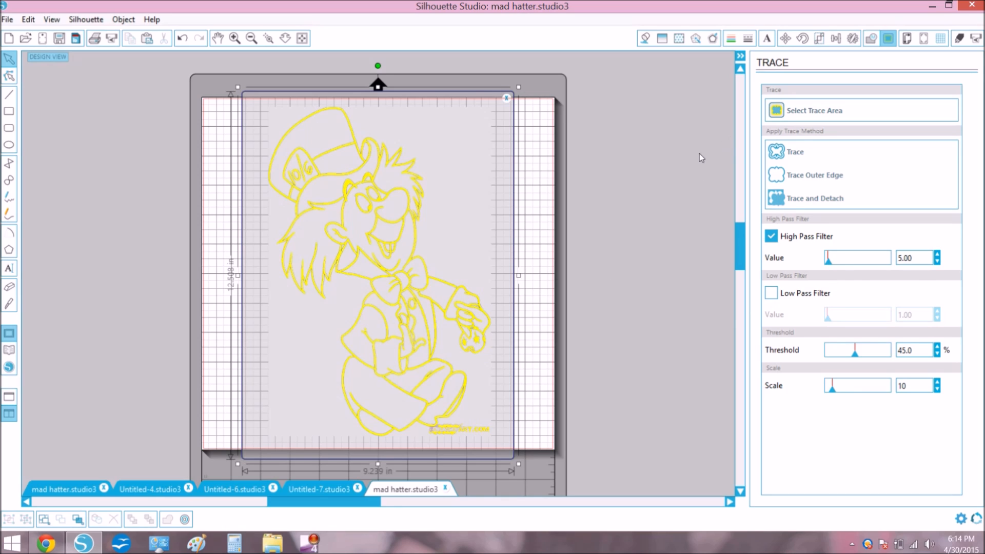
pyautogui.click(797, 150)
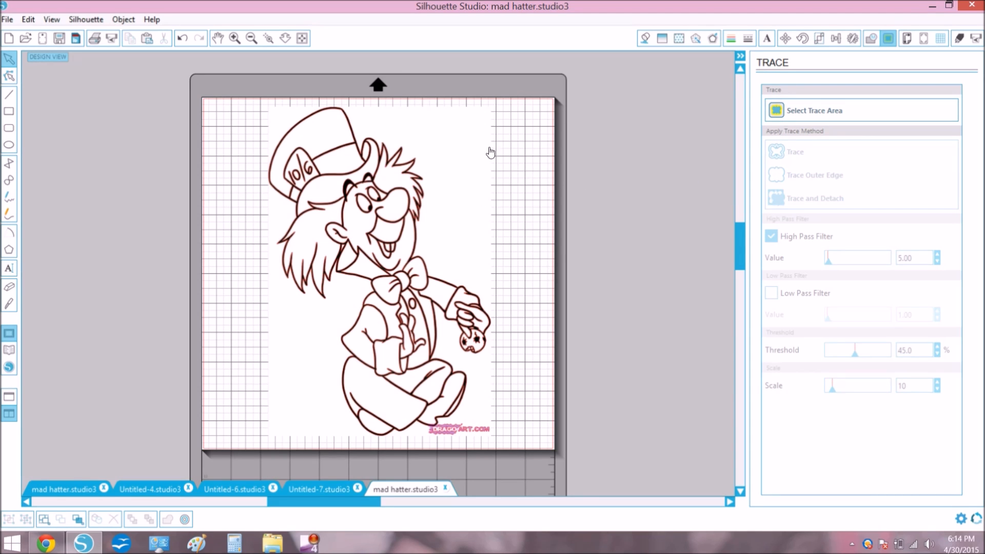
# Move the original picture off the traced outline and delete it.
pyautogui.moveTo(359, 191)
pyautogui.mouseDown()
pyautogui.moveTo(205, 141)
pyautogui.moveTo(230, 141)
pyautogui.mouseUp()
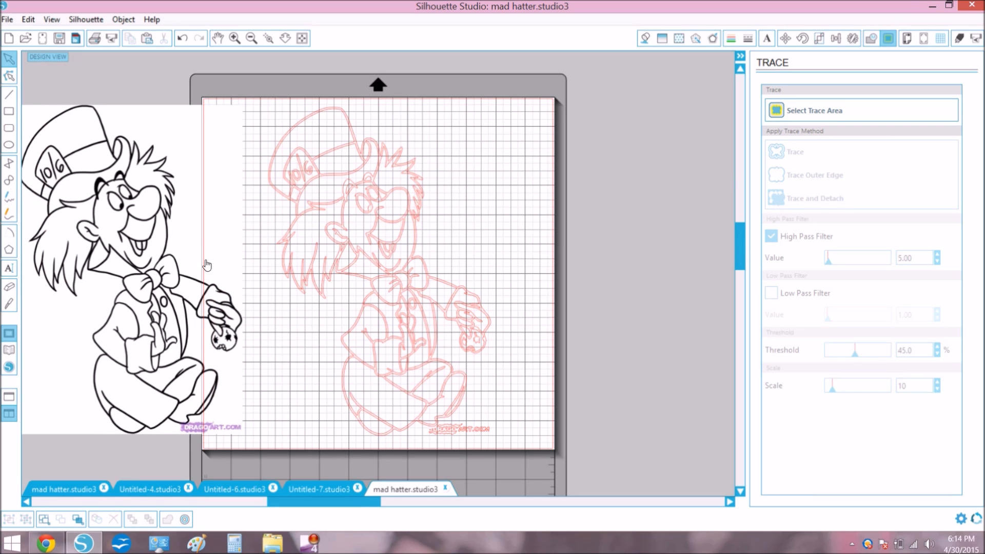
pyautogui.click(130, 226)
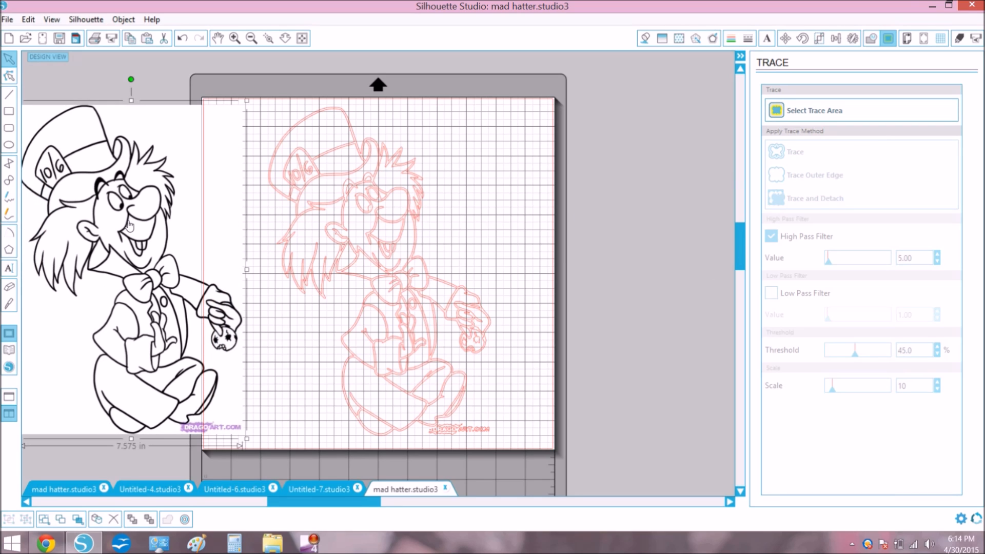
pyautogui.press('Delete')
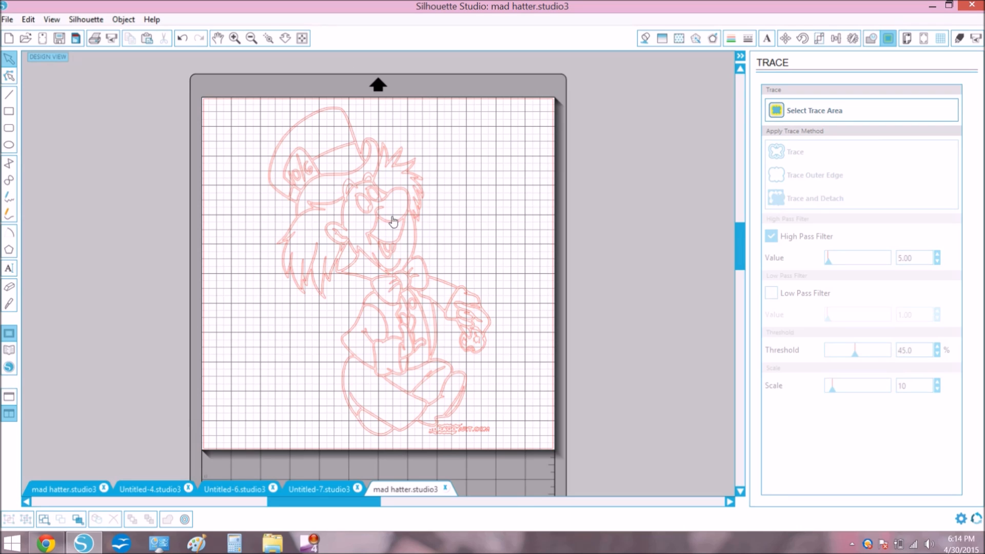
# Release the compound path of the traced mad hatter outline and deselect the pieces.
pyautogui.rightClick(393, 222)
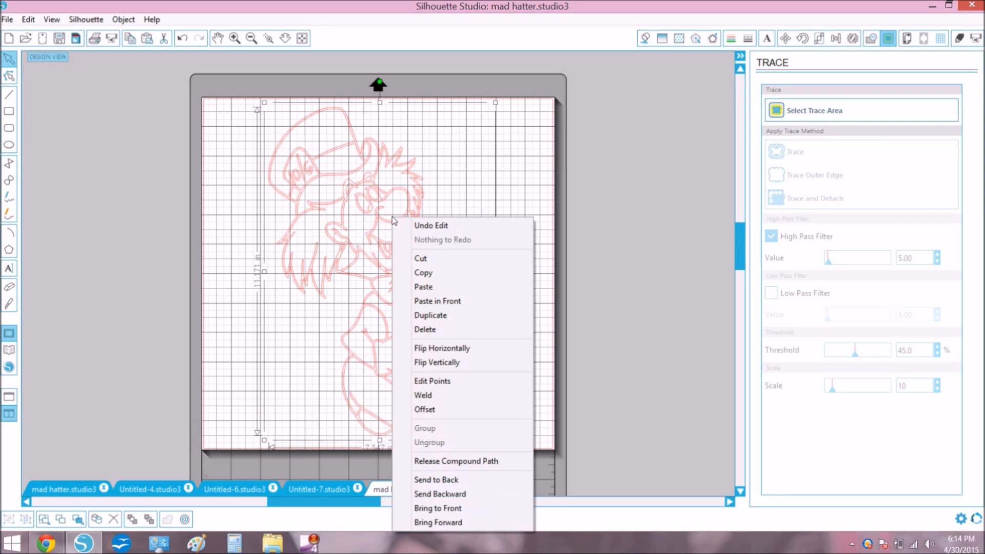
pyautogui.click(483, 460)
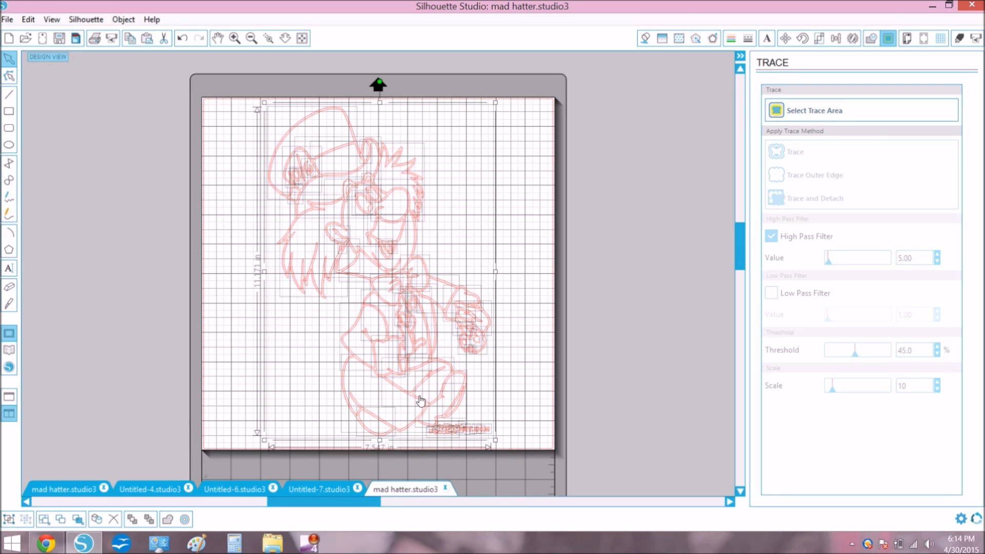
pyautogui.click(529, 382)
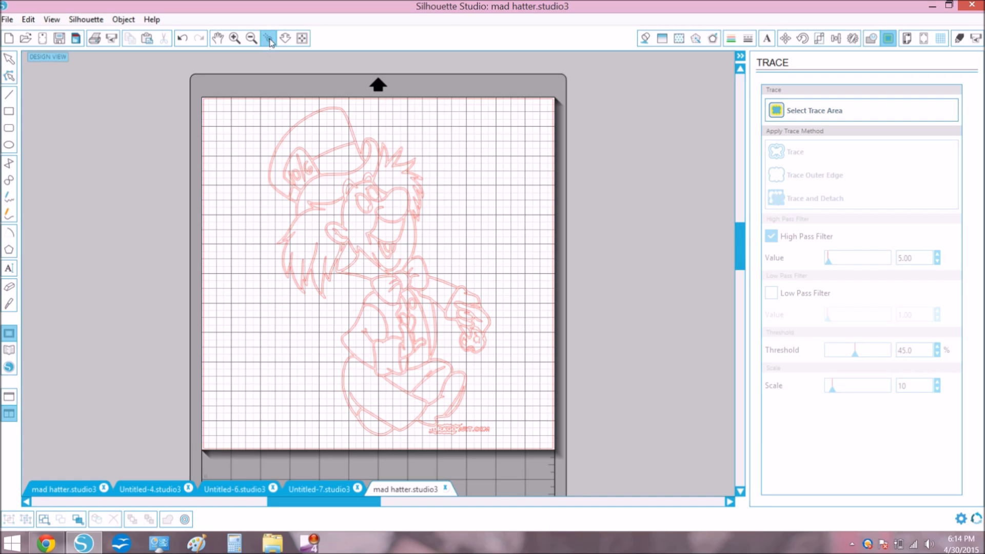
# Delete all traced pieces of the DRAGOART.COM watermark below the figure's foot and fit the page back in view.
pyautogui.click(462, 427)
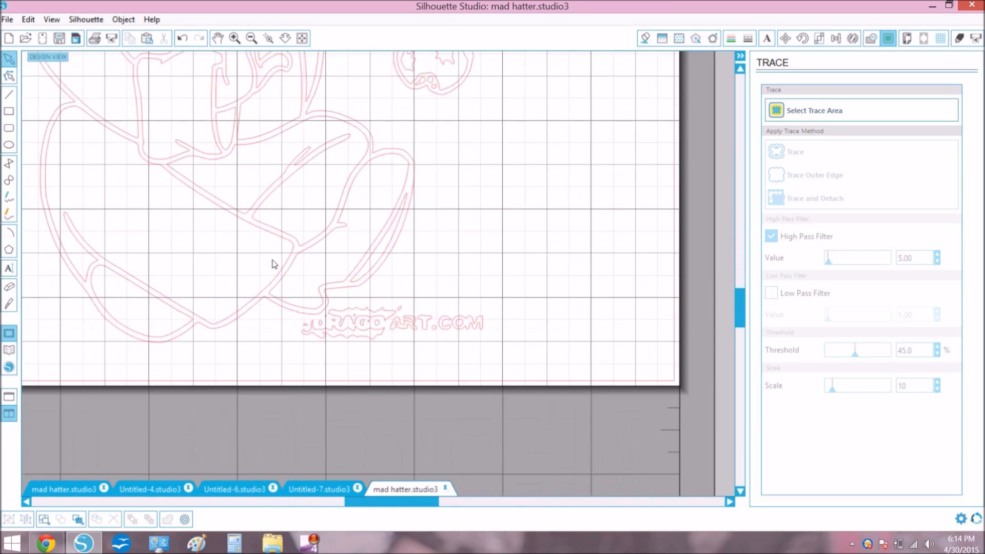
pyautogui.click(331, 303)
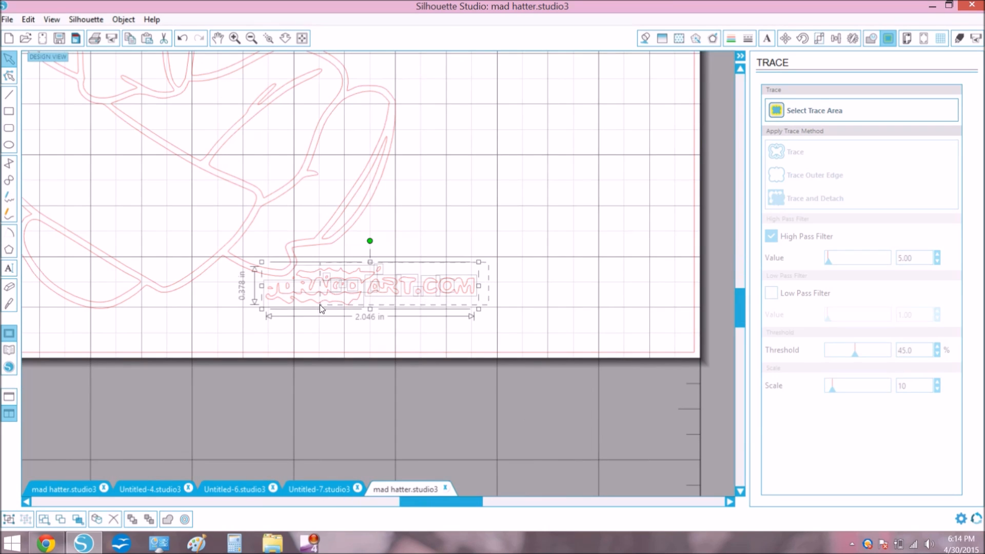
pyautogui.press('Delete')
pyautogui.moveTo(257, 285); pyautogui.dragTo(287, 274)
pyautogui.press('Delete')
pyautogui.press('Delete')
pyautogui.click(302, 38)
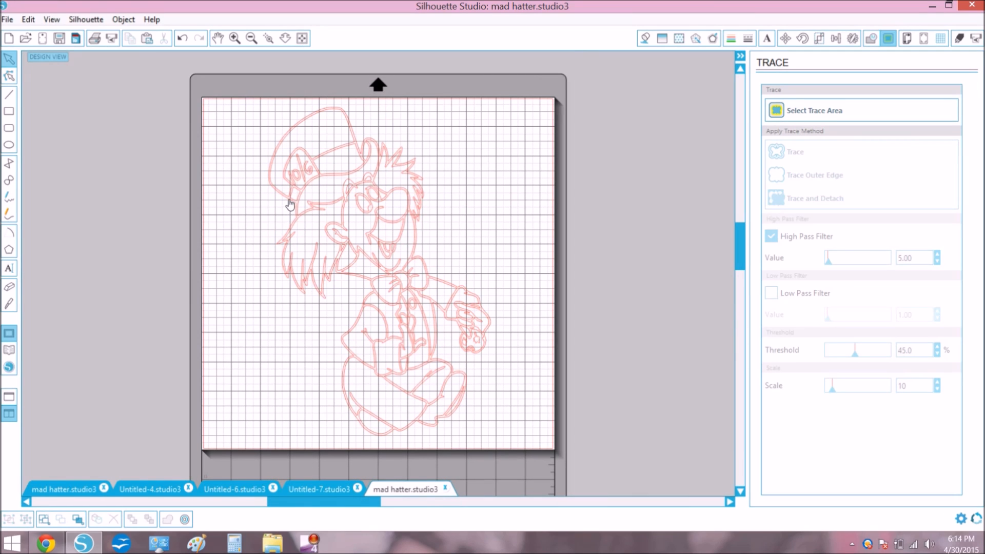
# Move the figure's outer silhouette outline off to the side of the page and fill it with black.
pyautogui.moveTo(289, 204); pyautogui.dragTo(53, 209)
pyautogui.click(54, 208)
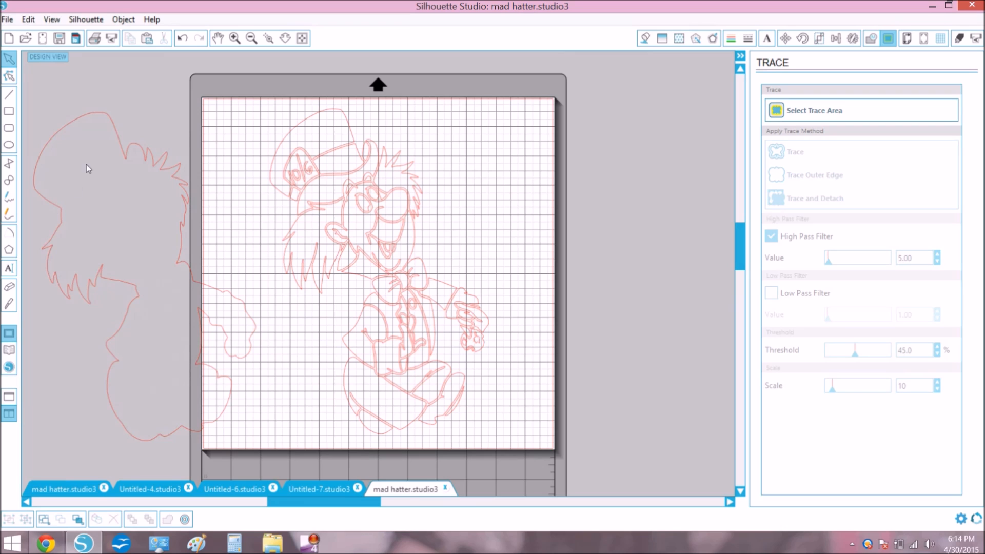
pyautogui.click(130, 150)
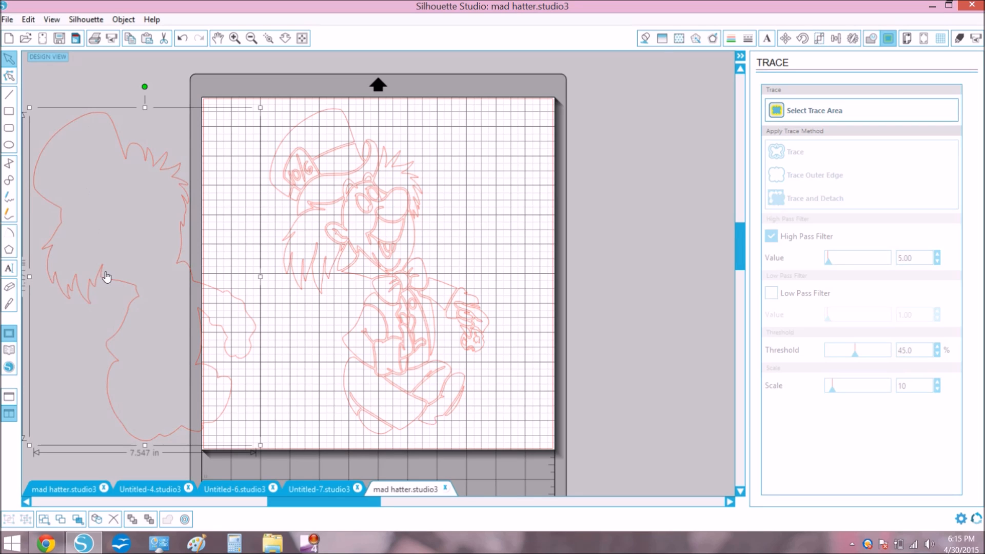
pyautogui.click(646, 40)
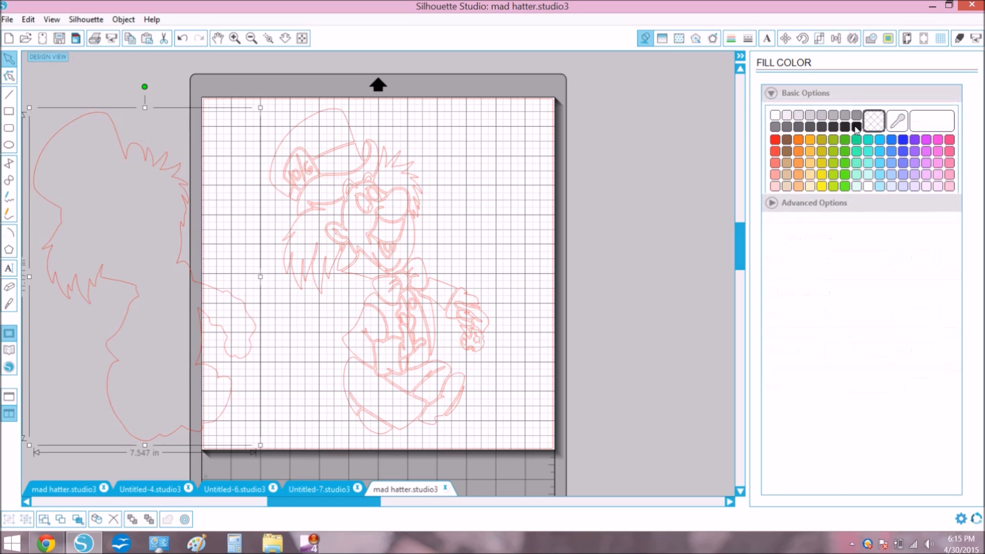
pyautogui.click(857, 126)
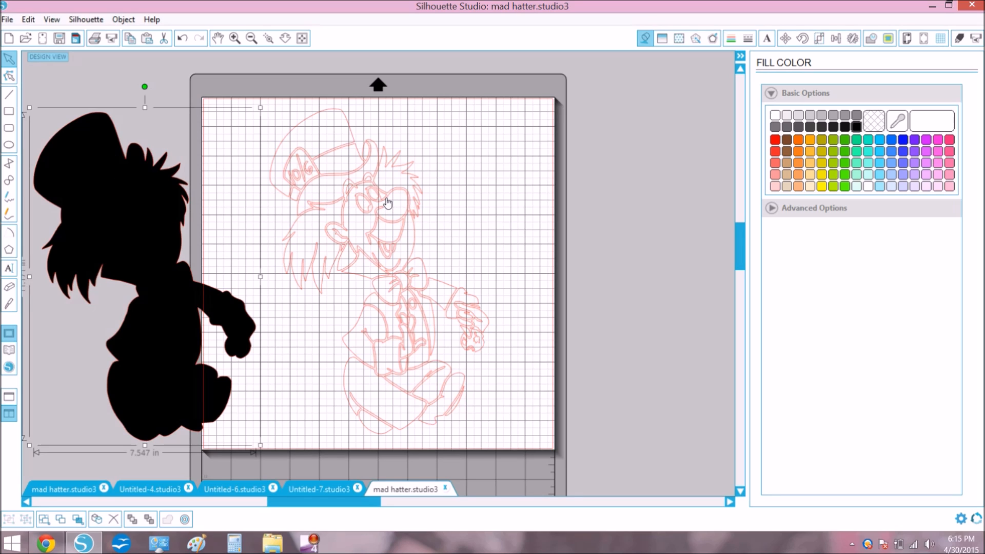
# Fill the face shape with light tan and move the black silhouette back into place behind the traced pieces.
pyautogui.click(388, 203)
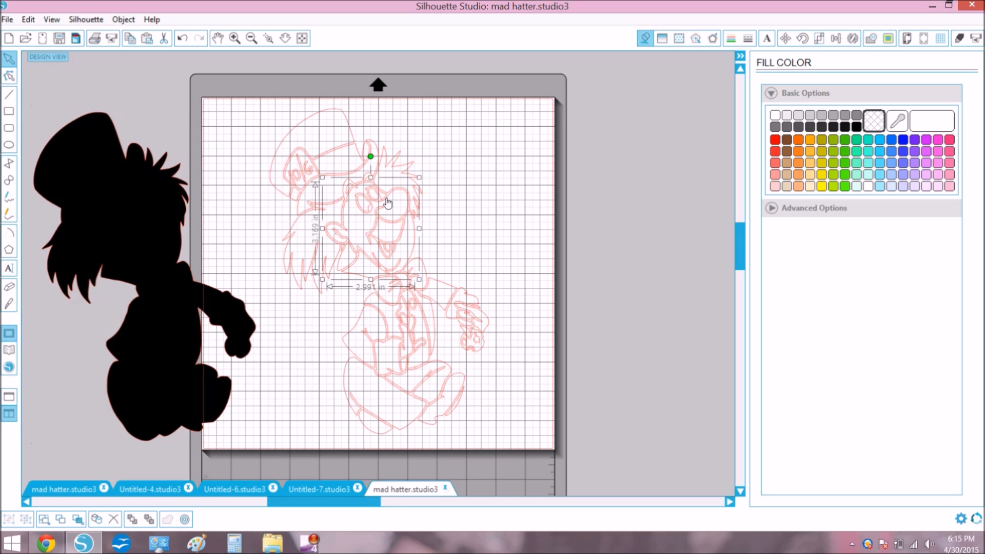
pyautogui.click(787, 186)
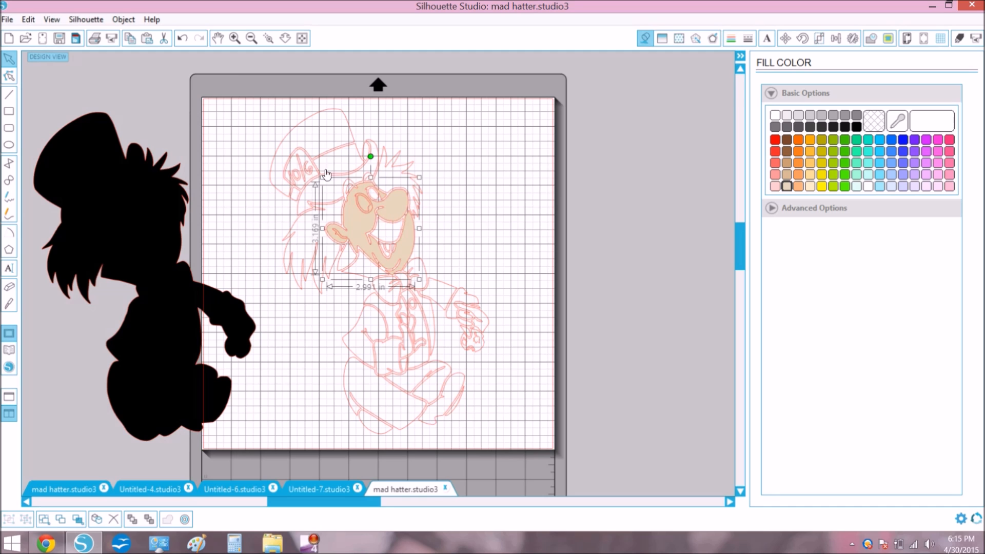
pyautogui.click(268, 38)
pyautogui.click(369, 205)
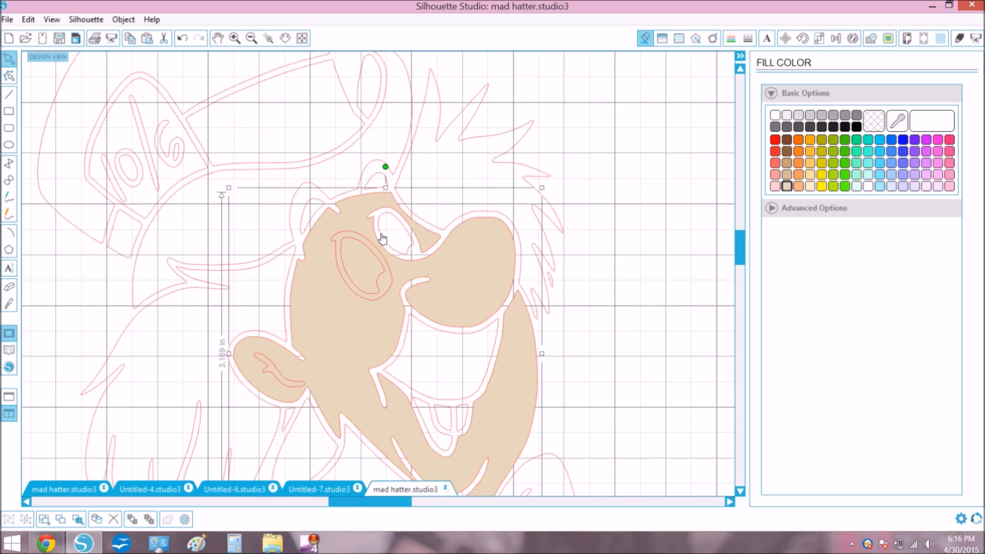
pyautogui.click(252, 38)
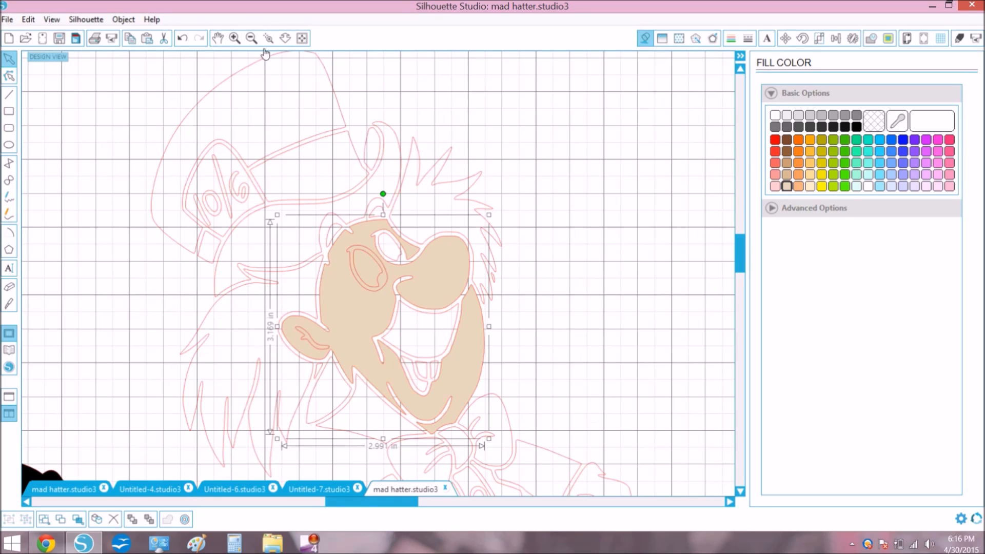
pyautogui.click(252, 38)
pyautogui.moveTo(399, 382); pyautogui.dragTo(467, 400)
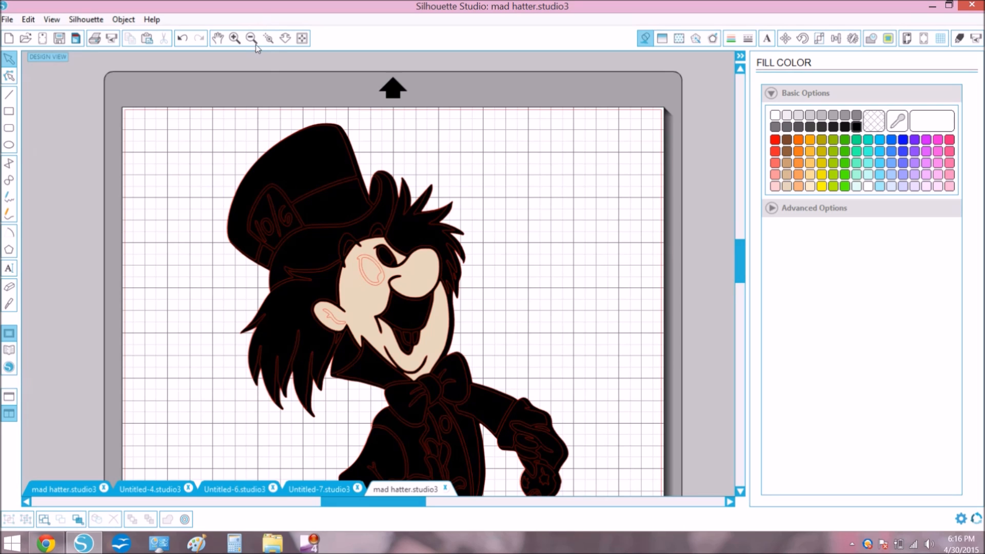
# Combine the tan face with the inner ear line and the front eye outline into one compound path.
pyautogui.click(270, 40)
pyautogui.click(359, 293)
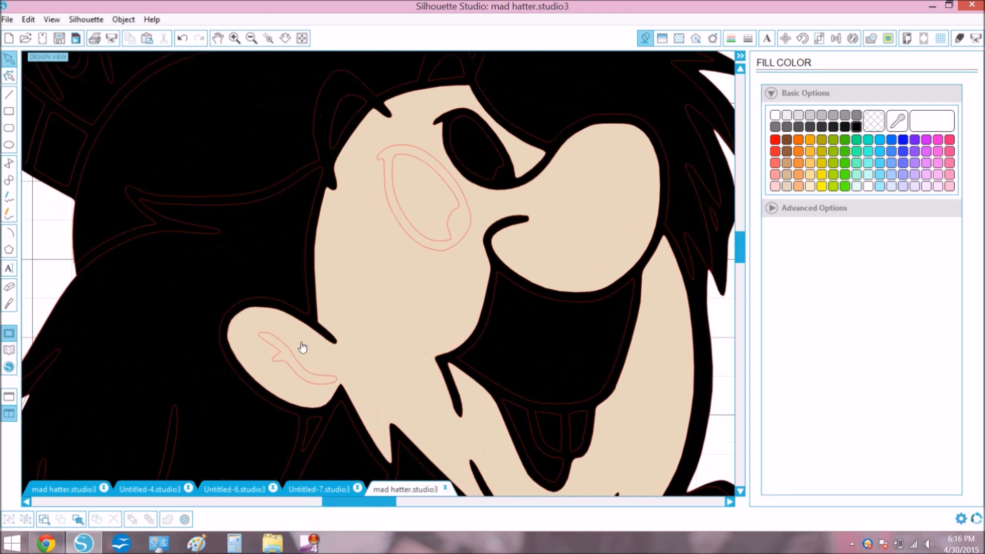
pyautogui.click(295, 358)
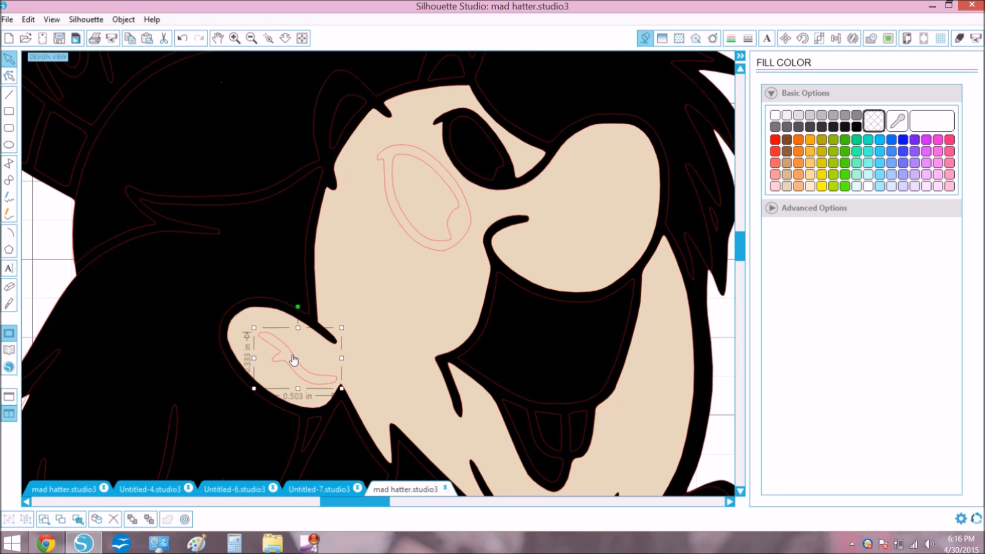
pyautogui.click(394, 308)
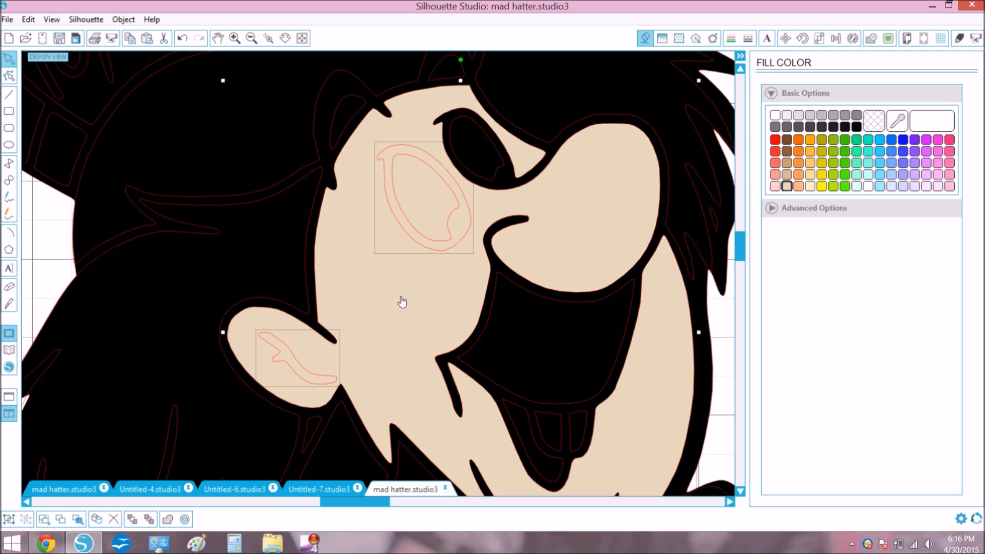
pyautogui.rightClick(365, 270)
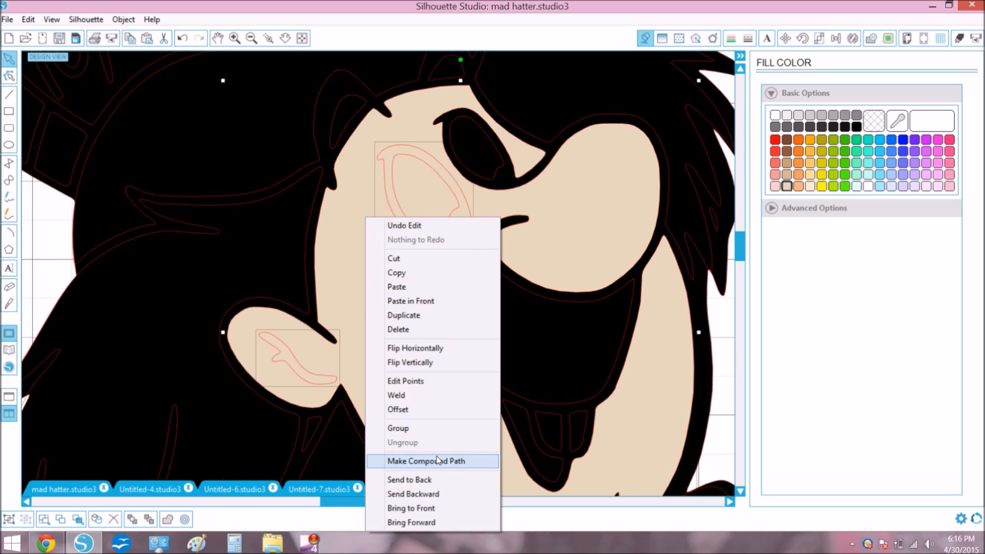
pyautogui.click(411, 461)
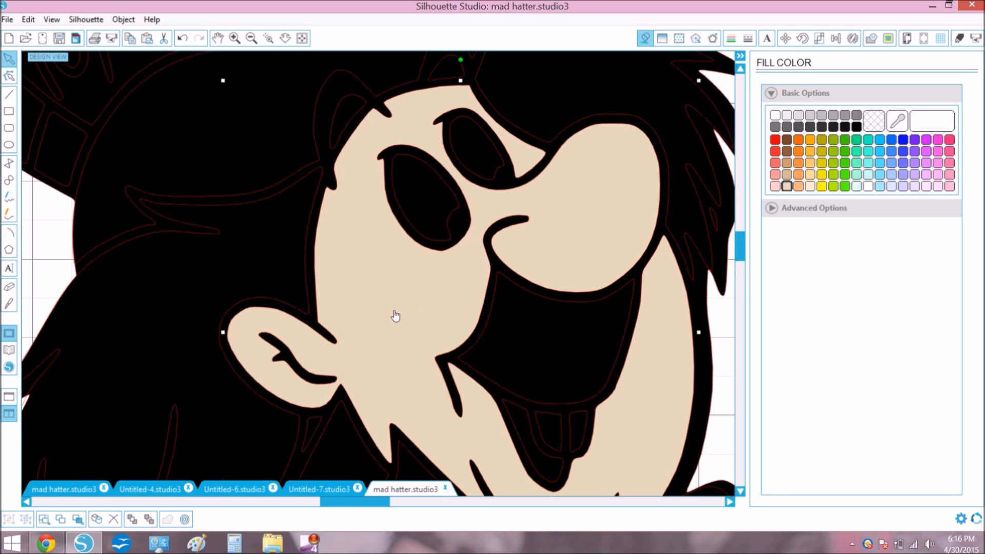
pyautogui.click(459, 209)
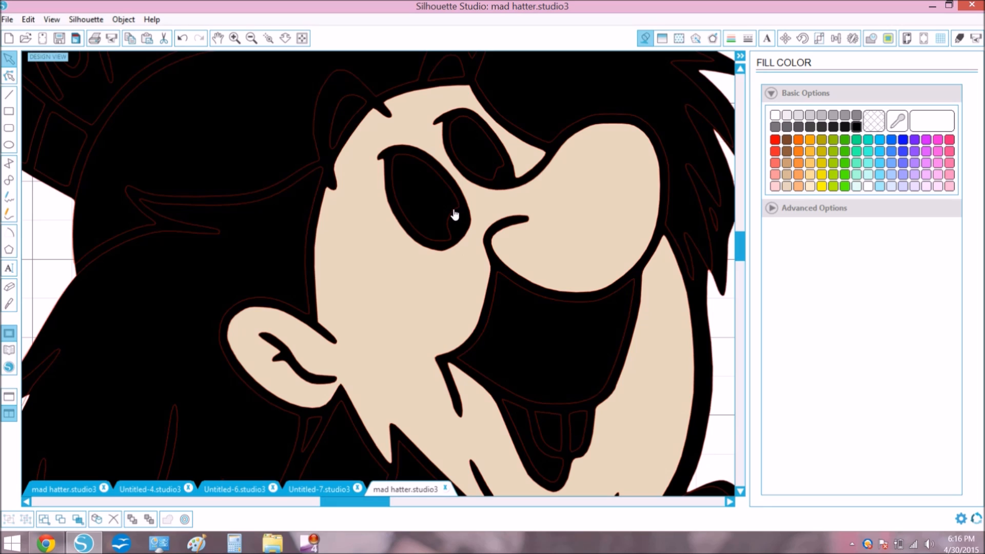
# Fill the inner shape of the front eye with white.
pyautogui.click(456, 215)
pyautogui.click(775, 115)
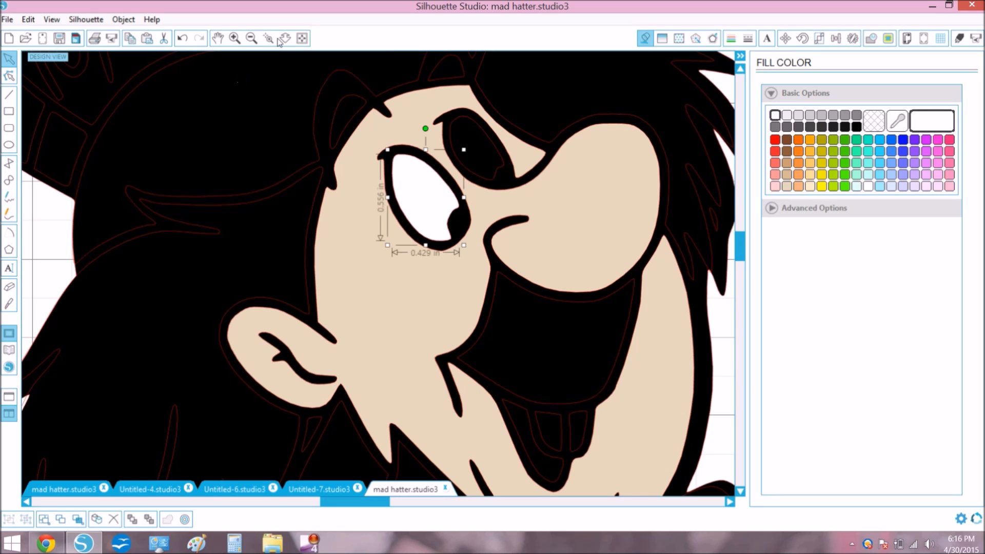
pyautogui.click(301, 39)
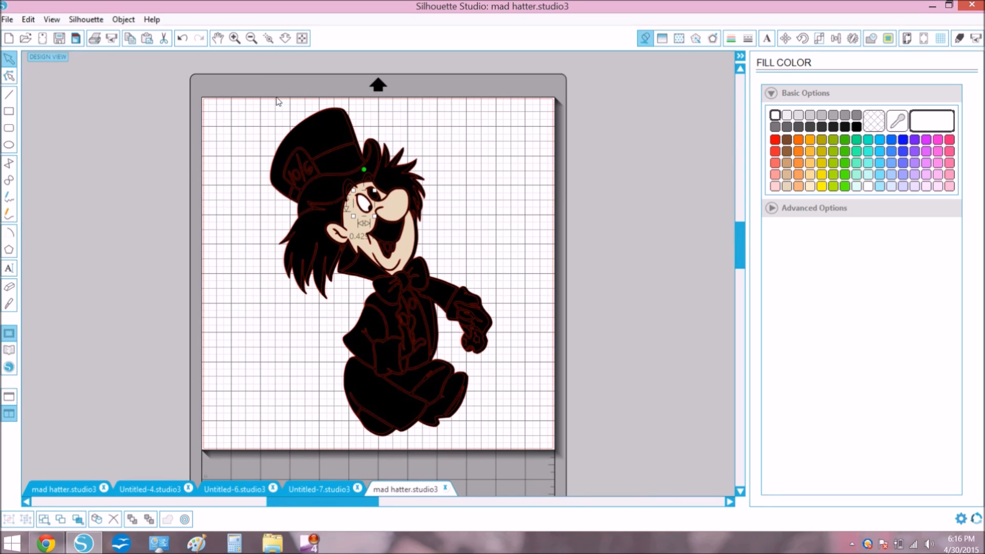
pyautogui.click(311, 176)
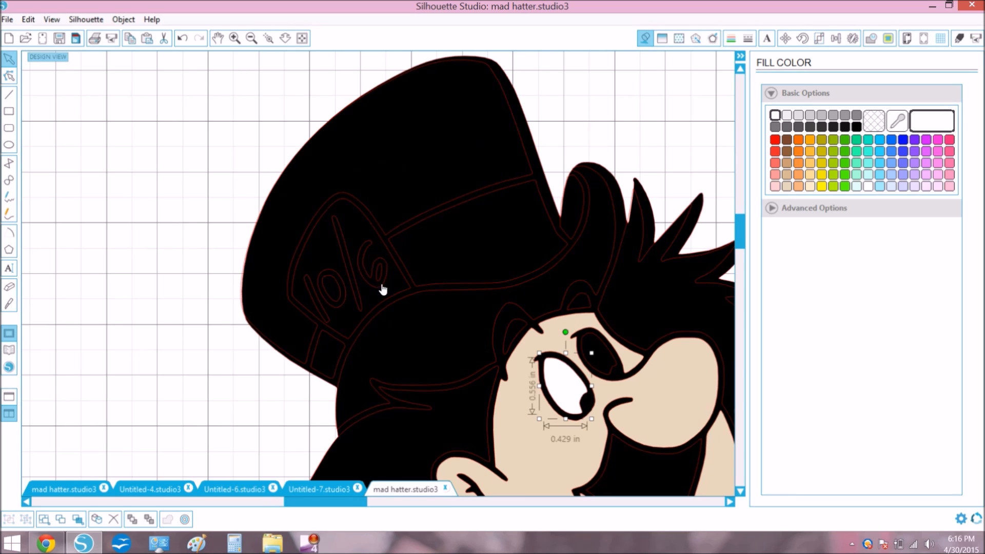
pyautogui.click(251, 38)
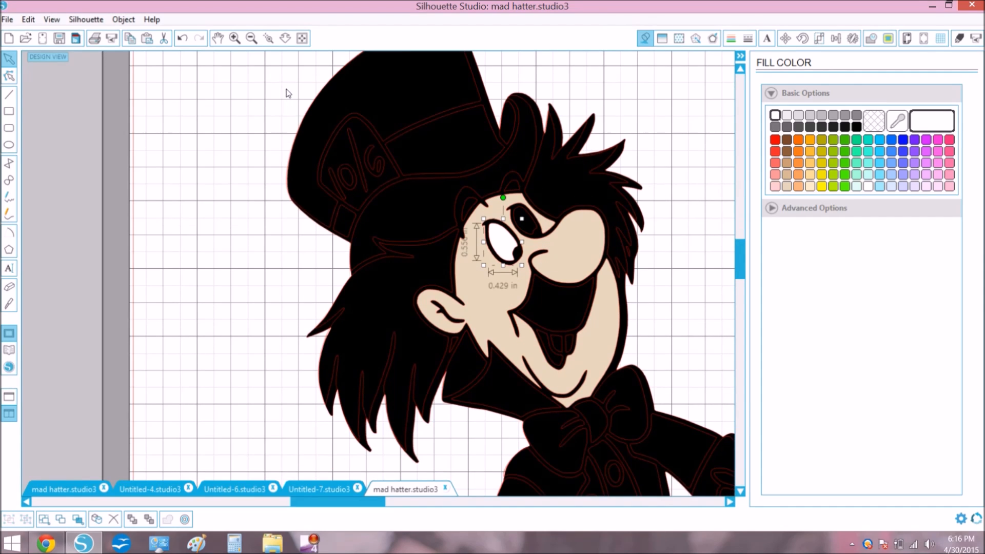
pyautogui.click(301, 38)
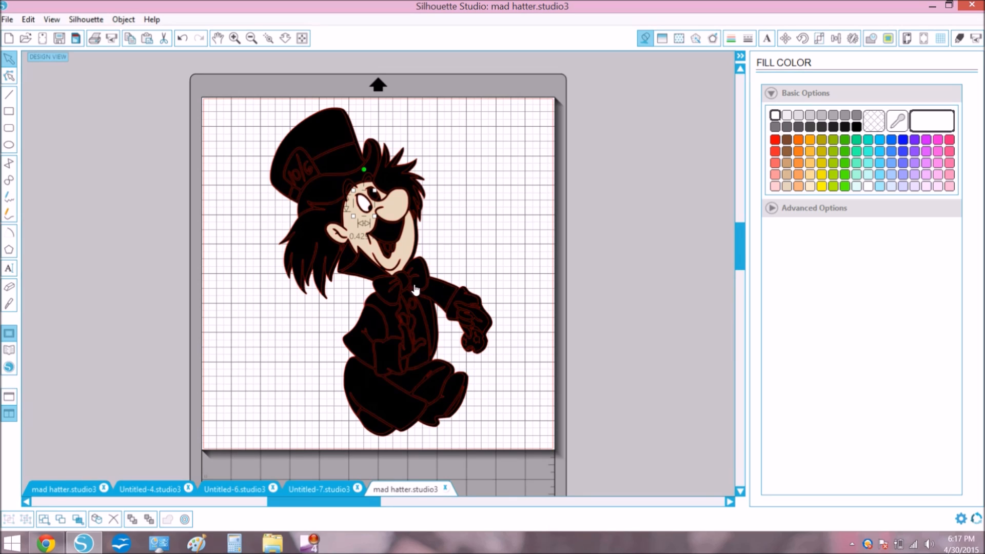
# Switch to the finished coloured design in Untitled-4.studio3 and move its black silhouette off the page, beside the coloured pieces.
pyautogui.click(148, 489)
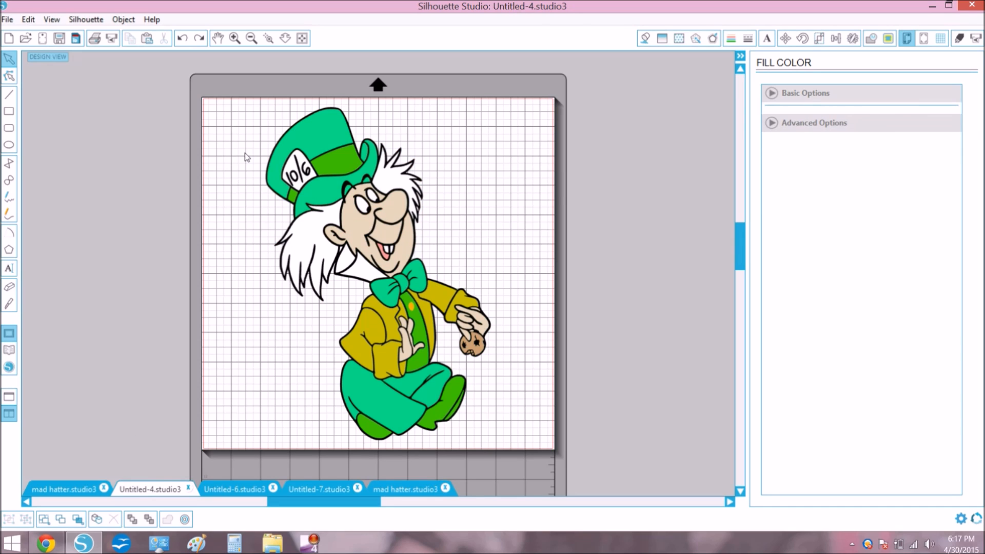
pyautogui.click(337, 279)
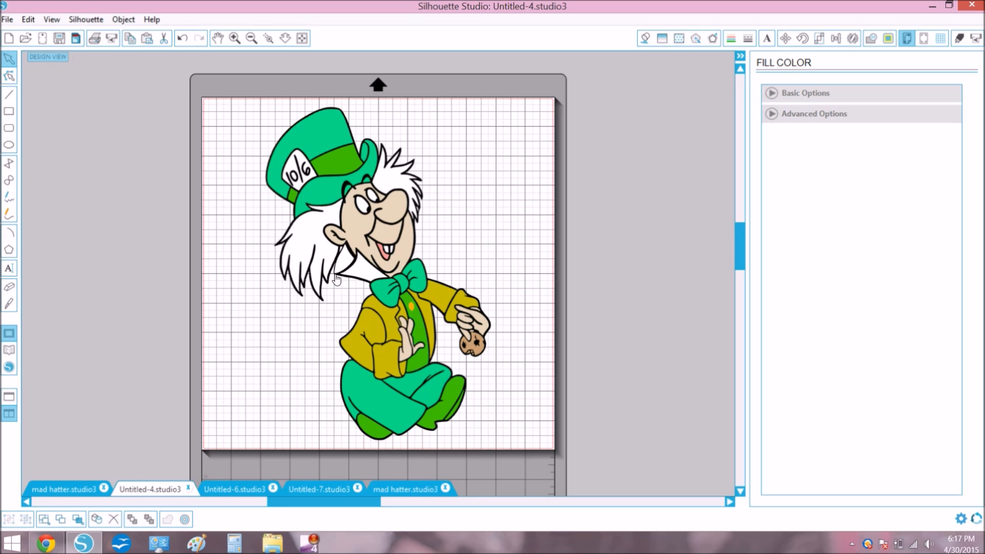
pyautogui.moveTo(337, 279); pyautogui.dragTo(99, 294)
pyautogui.click(99, 293)
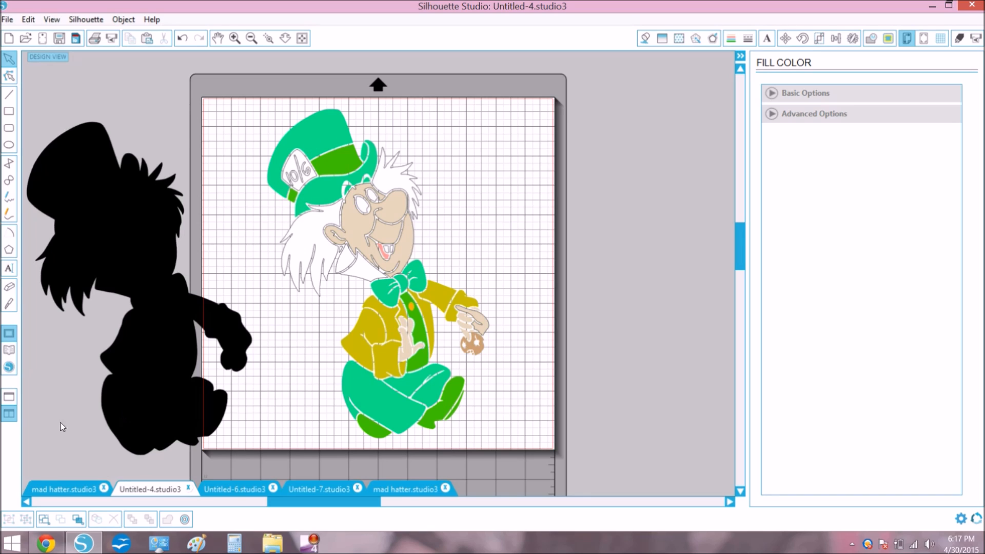
# Switch to the colour-separated mad hatter.studio3 layout and place the teal hat crown and large teal trouser piece on the black silhouette.
pyautogui.click(58, 490)
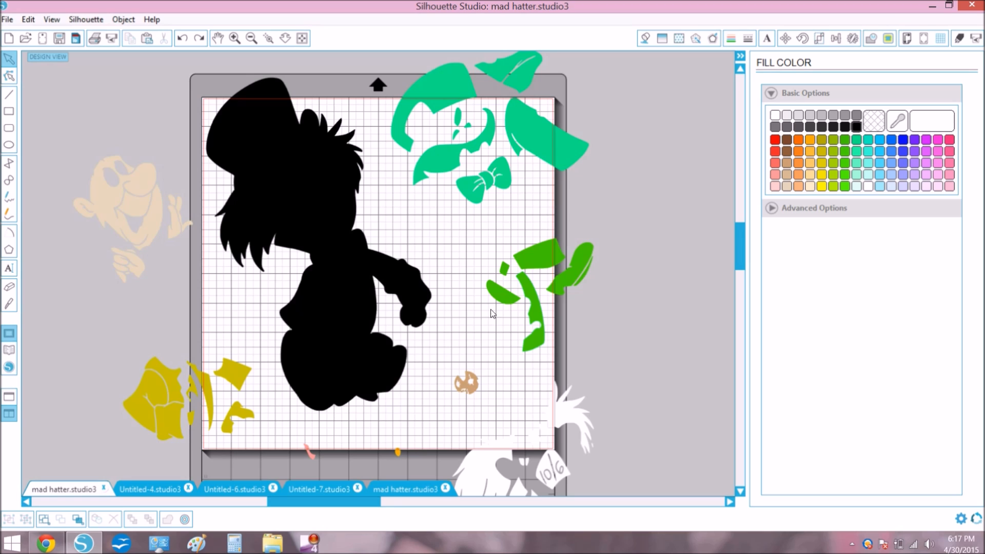
pyautogui.moveTo(449, 92); pyautogui.dragTo(263, 111)
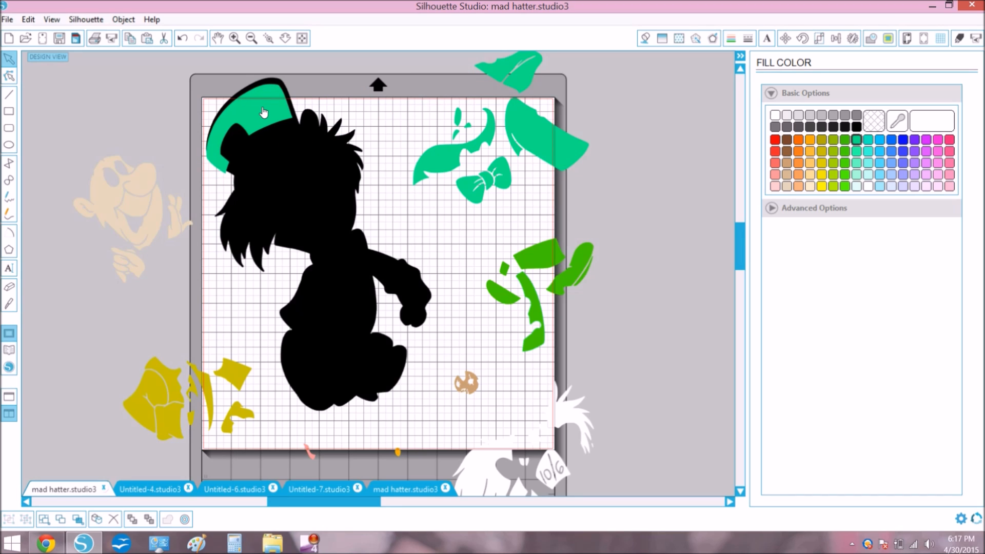
pyautogui.moveTo(546, 139); pyautogui.dragTo(331, 368)
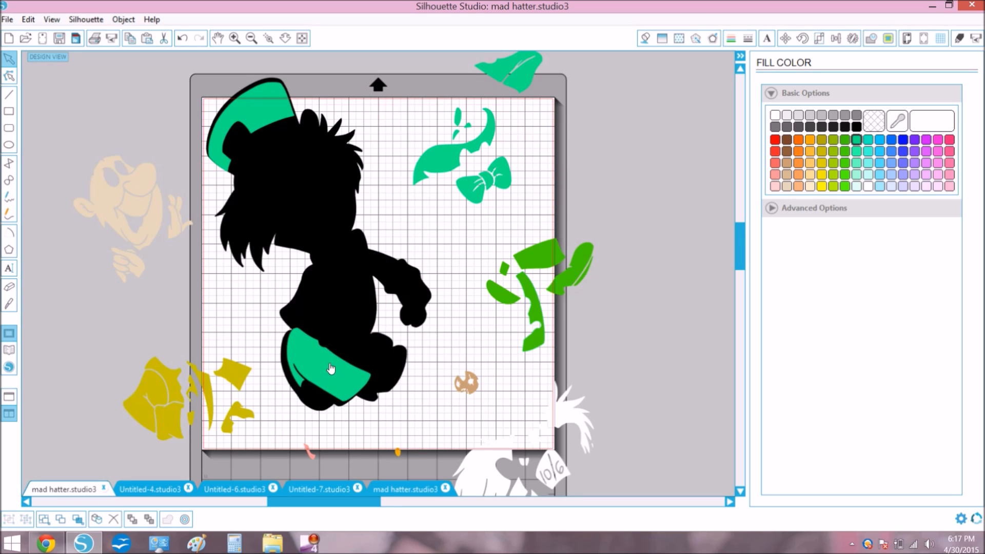
pyautogui.click(601, 347)
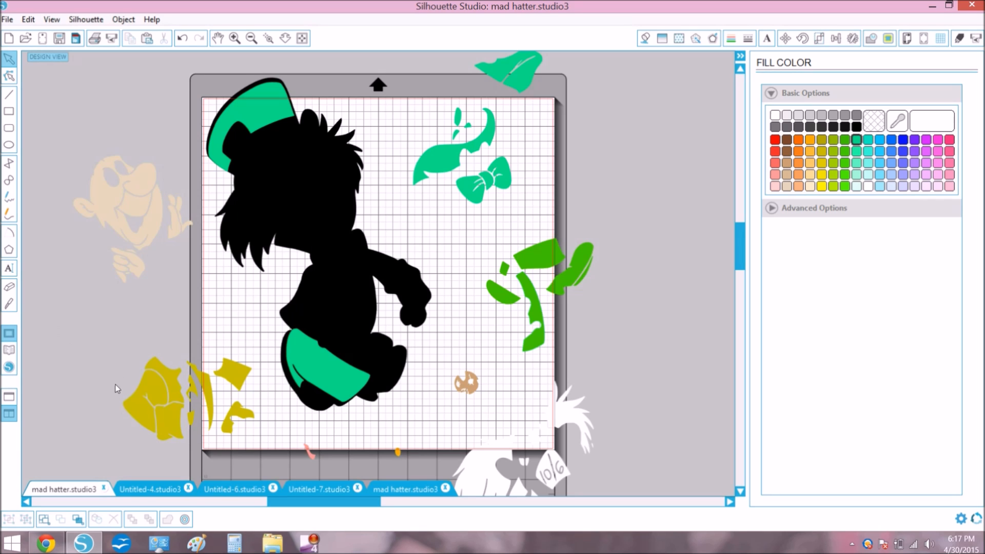
# Switch to Untitled-6.studio3 and examine the yellow and red lettering with its black backing shapes.
pyautogui.click(235, 488)
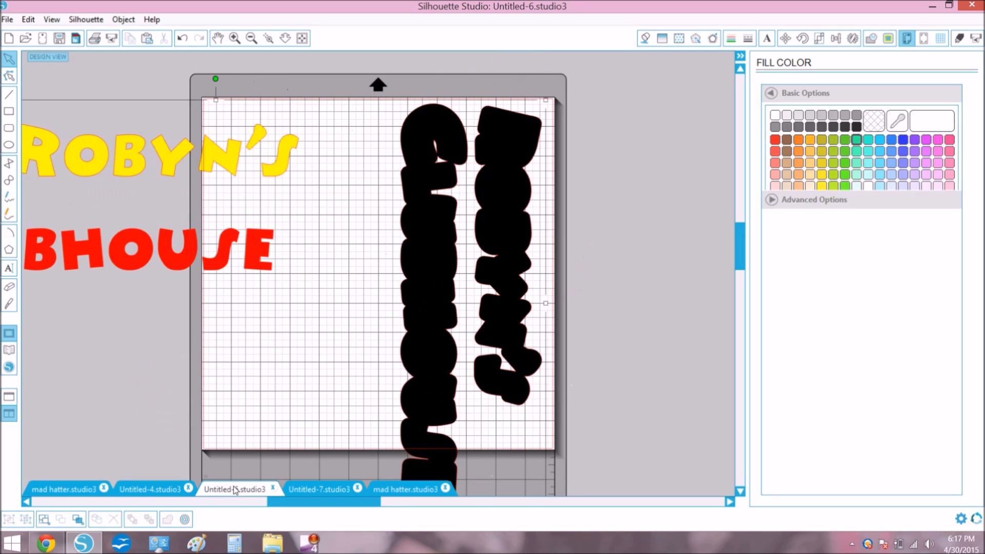
pyautogui.click(252, 38)
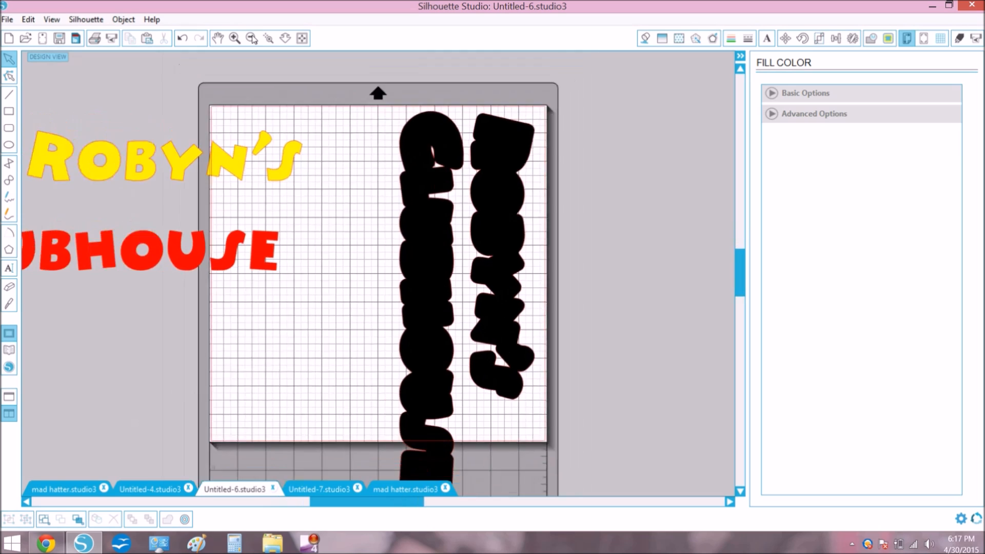